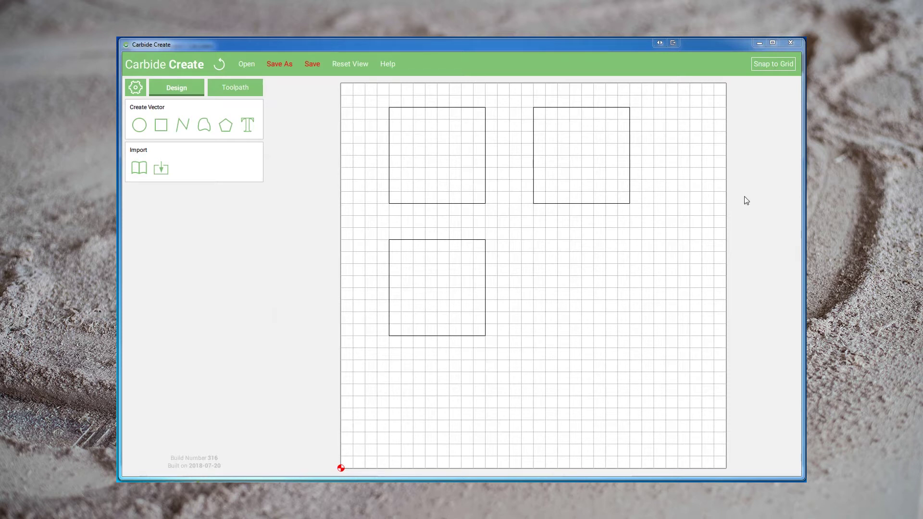
Step: Show the toolpath list and select the top-left square to preview its cut
{"action": "left_click", "coordinate": [235, 87]}
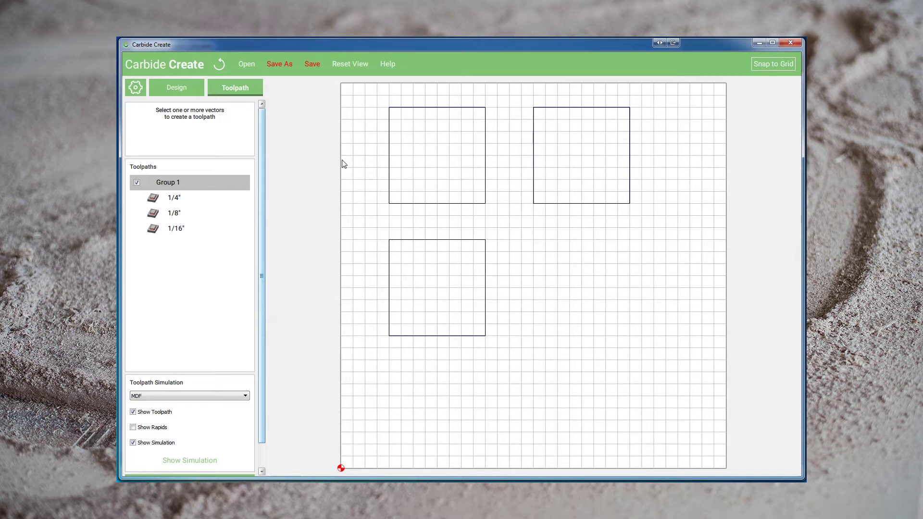
{"action": "left_click", "coordinate": [389, 164]}
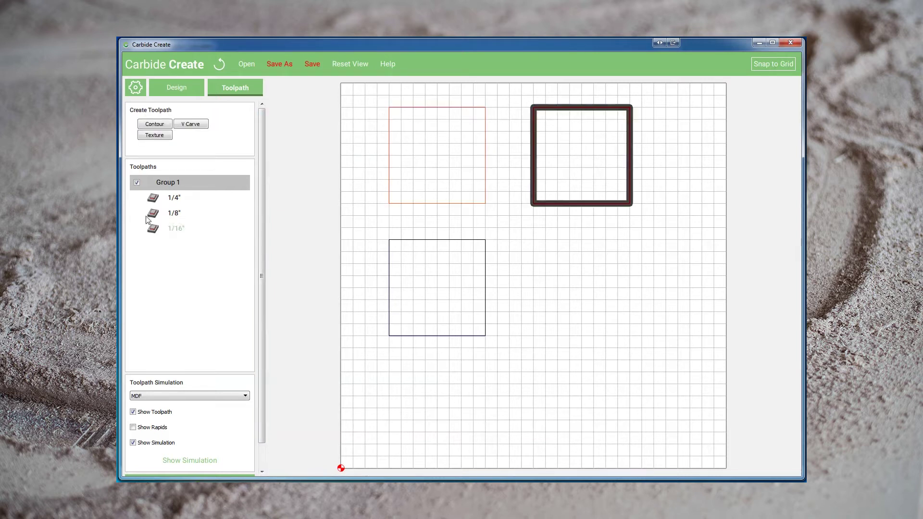
Step: Review the 1/4" toolpath's depth per pass, feedrate, plunge rate and RPM, then close it
{"action": "double_click", "coordinate": [174, 198]}
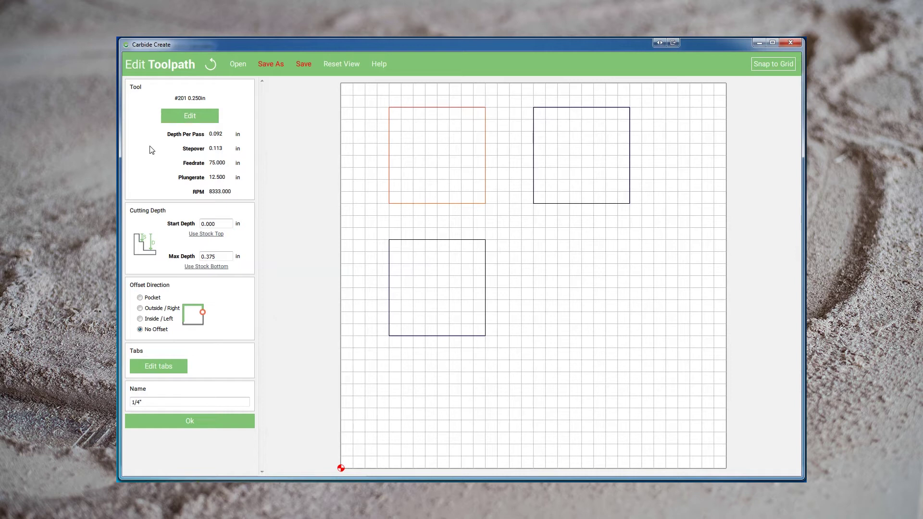
{"action": "left_click", "coordinate": [189, 420]}
Step: Review the 1/8" toolpath's tool values, then bring up the 1/16" toolpath
{"action": "double_click", "coordinate": [174, 214]}
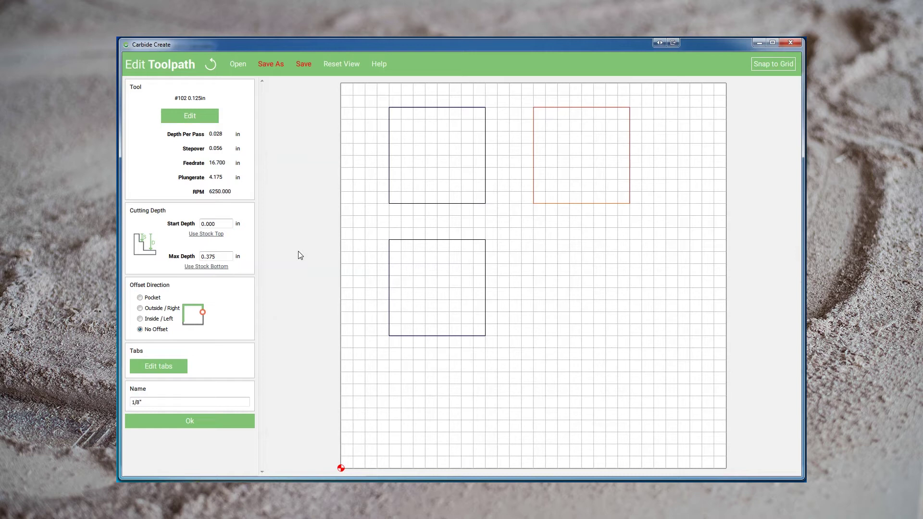
{"action": "left_click", "coordinate": [206, 423]}
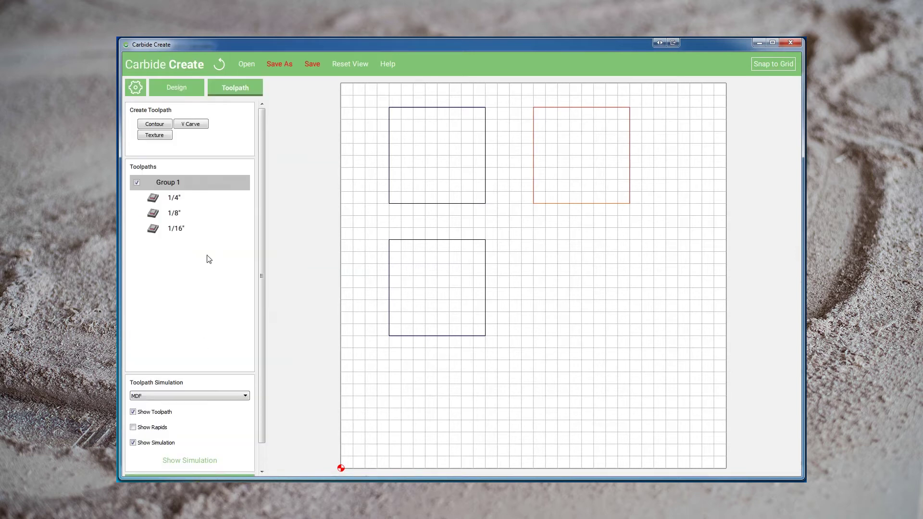
{"action": "double_click", "coordinate": [179, 231]}
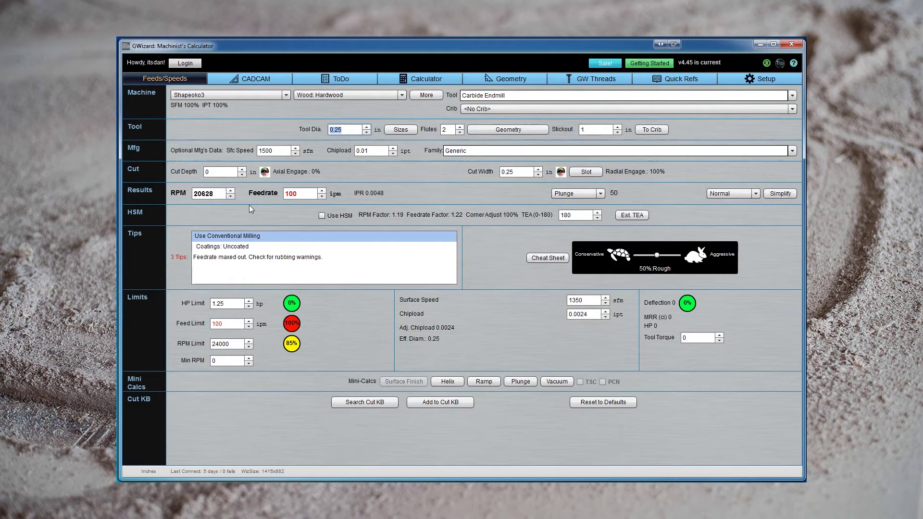
Step: Select the 20628 RPM spindle speed so it can be replaced
{"action": "left_click", "coordinate": [221, 194]}
Step: Enter 18000 as the spindle speed
{"action": "type", "text": "18000"}
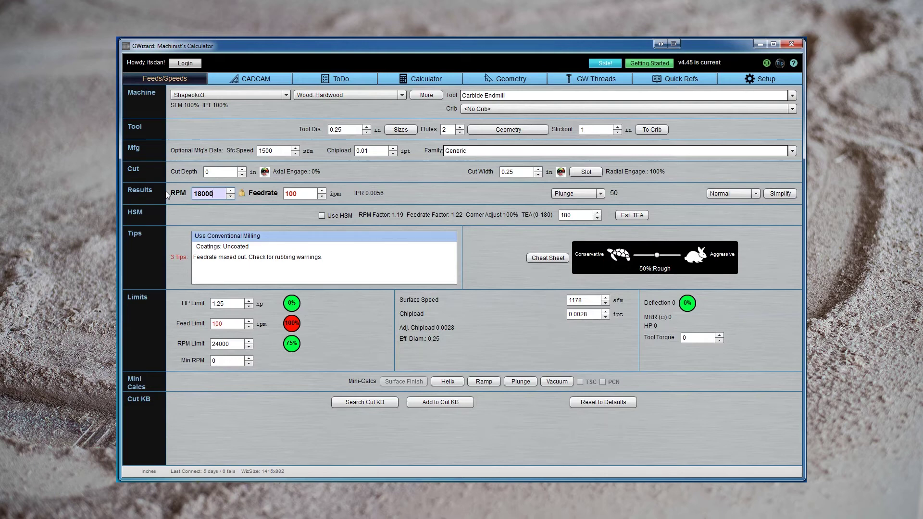
Step: Optimize cut depth with width locked, reaching 1 in depth at 47.816 ipm
{"action": "left_click", "coordinate": [264, 172]}
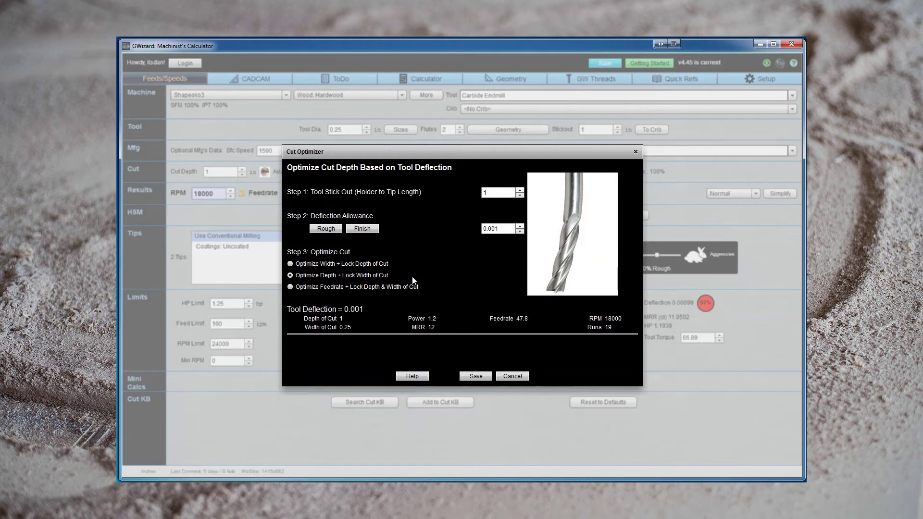
{"action": "key", "text": "Escape"}
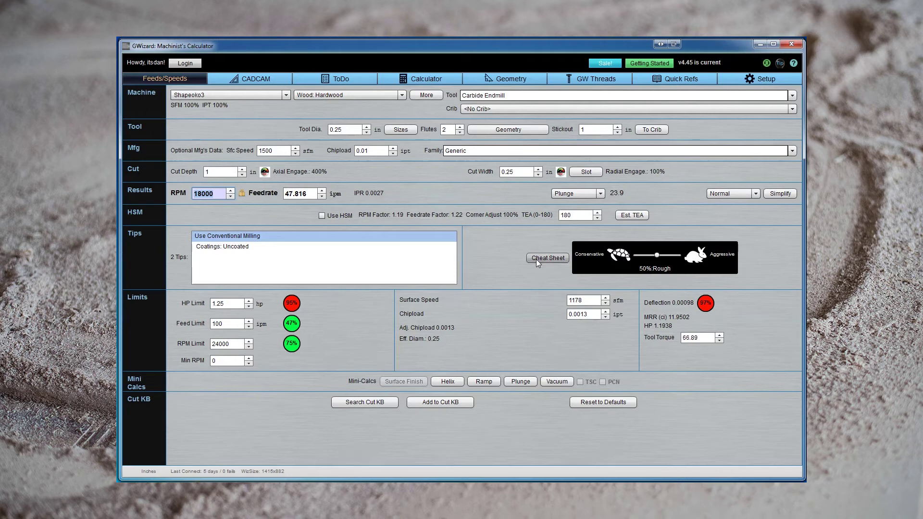
Step: Lower the Conservative/Aggressive slider to 39% Rough, dropping feedrate to 25.149 ipm
{"action": "mouse_move", "coordinate": [683, 306]}
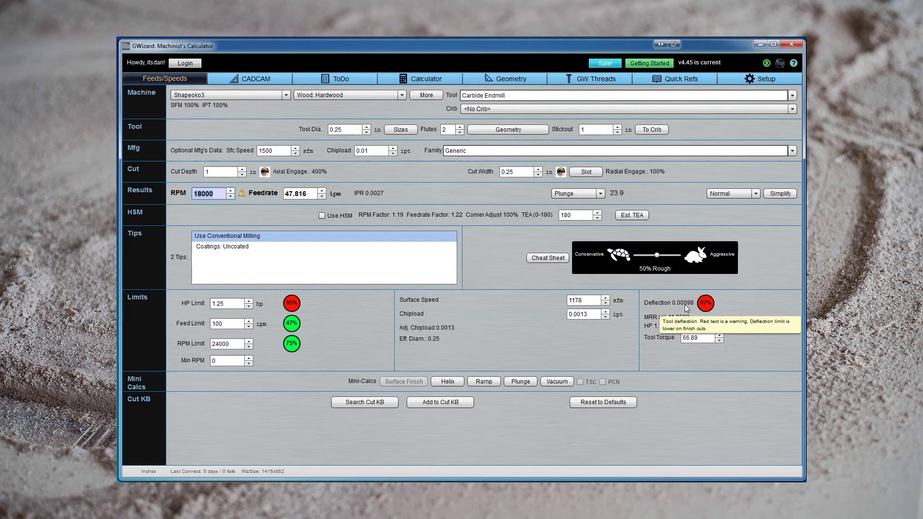
{"action": "left_click", "coordinate": [655, 256]}
{"action": "left_click_drag", "start_coordinate": [653, 255], "coordinate": [652, 255]}
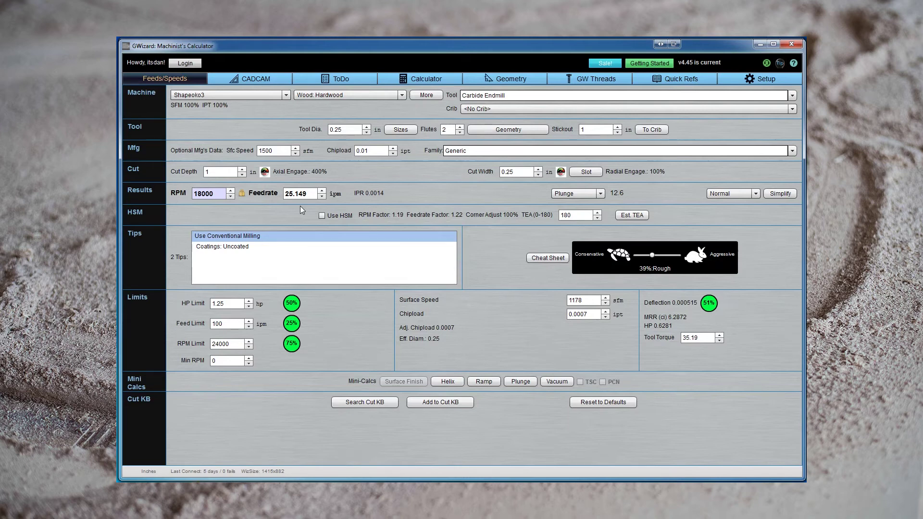
{"action": "left_click", "coordinate": [223, 172]}
Step: Change the cut depth to 0.375 in, maxing the feedrate at 100 ipm
{"action": "left_click", "coordinate": [188, 168]}
{"action": "type", "text": ".375"}
{"action": "key", "text": "Tab"}
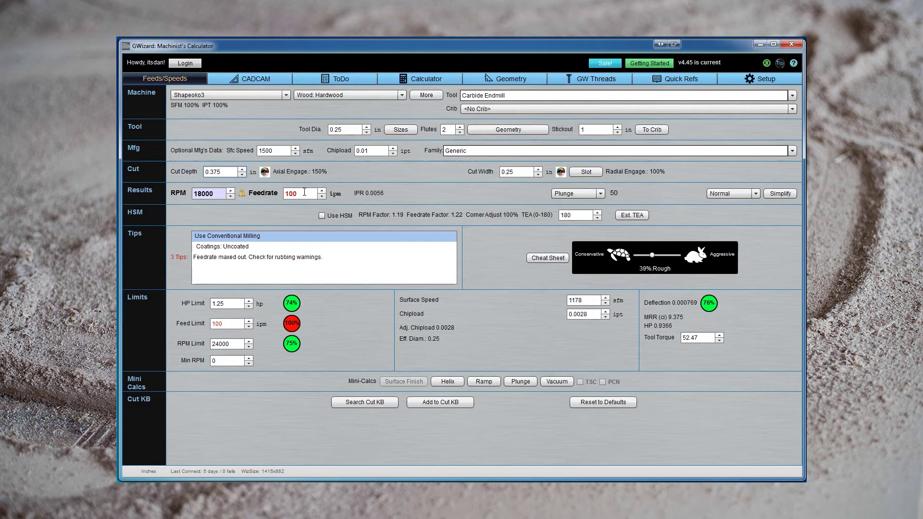
Step: Enter a 0.2 in cut depth for 80% axial engagement and less deflection
{"action": "left_click_drag", "start_coordinate": [230, 170], "coordinate": [186, 171]}
{"action": "type", "text": "0.2"}
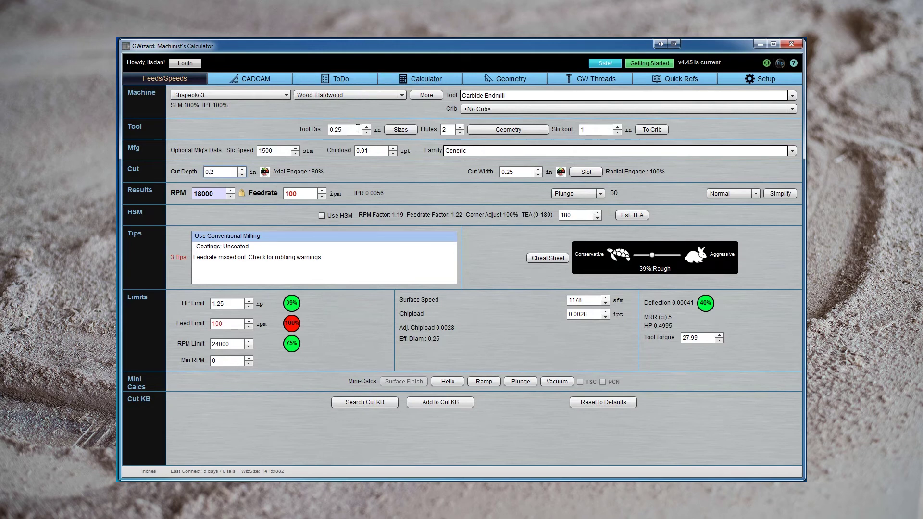
{"action": "left_click_drag", "start_coordinate": [342, 130], "coordinate": [308, 126]}
Step: Enter 0.125 in as the tool diameter, yielding 69.408 ipm
{"action": "type", "text": "0.125"}
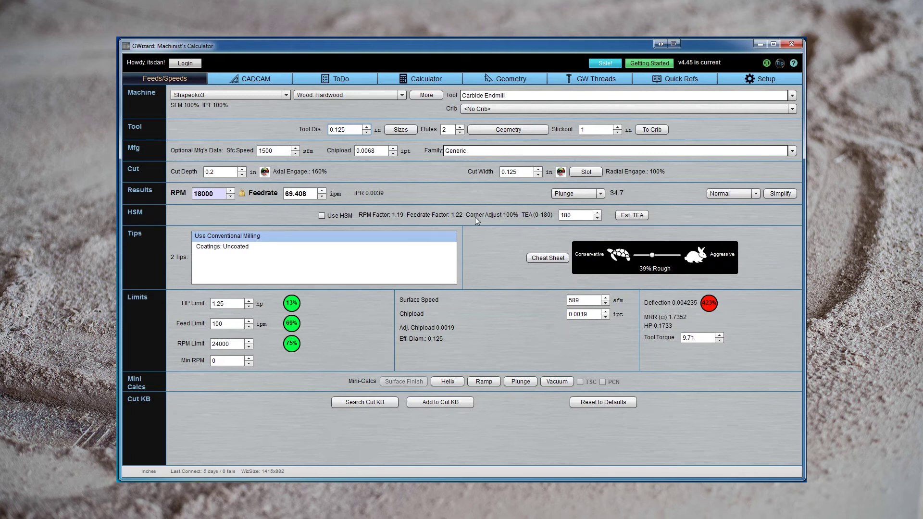
Step: Change the cut depth from 0.2 to 0.1 inch and read the red deflection indicator's tooltip
{"action": "left_click", "coordinate": [224, 171]}
{"action": "type", "text": "0.1"}
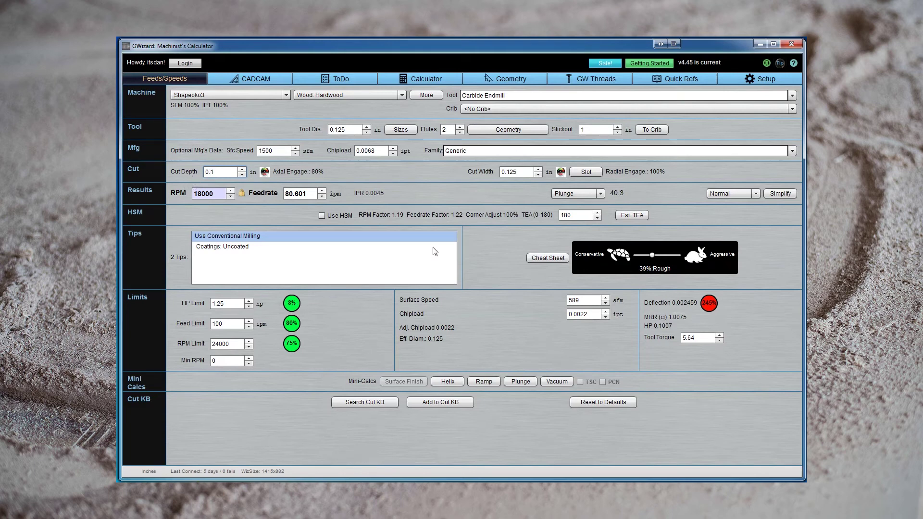
{"action": "mouse_move", "coordinate": [705, 307]}
Step: Apply Cut Optimizer's Optimize Feedrate + Lock Depth & Width of Cut, giving 24000 RPM and 43.441 ipm
{"action": "left_click", "coordinate": [263, 173]}
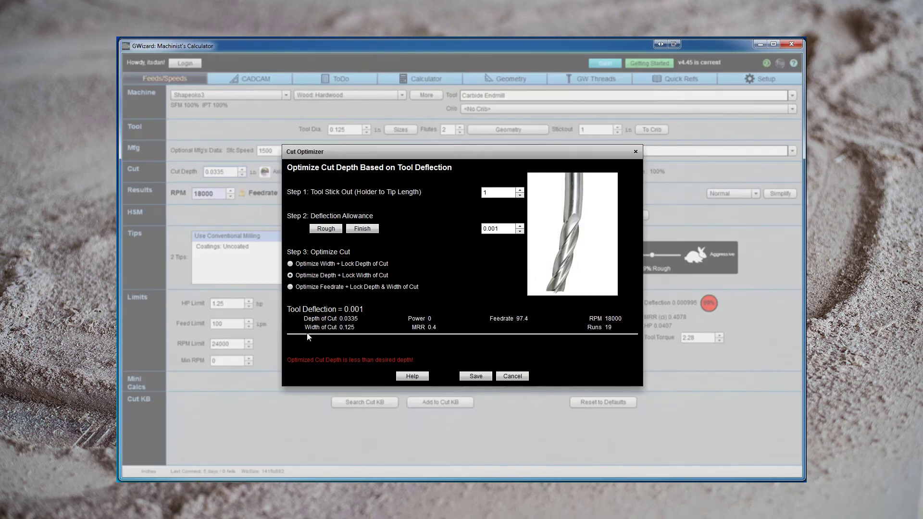
{"action": "left_click", "coordinate": [301, 288]}
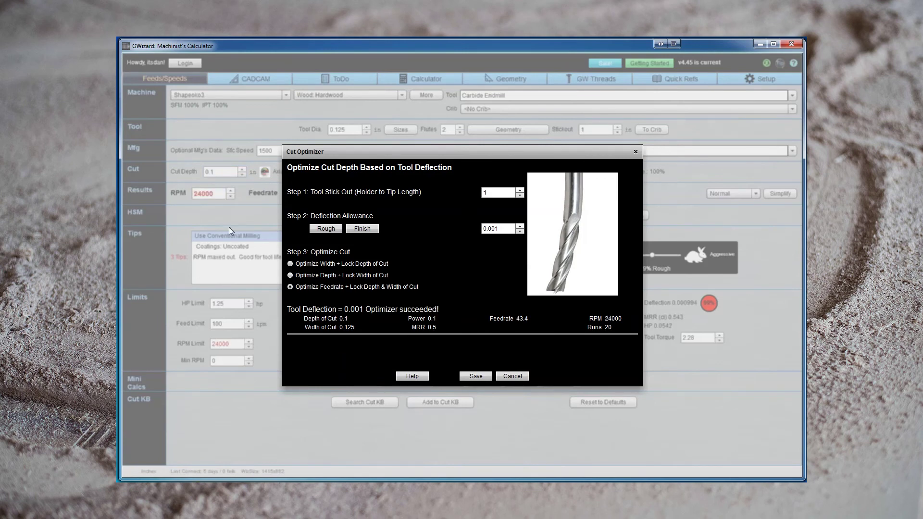
{"action": "left_click", "coordinate": [475, 376]}
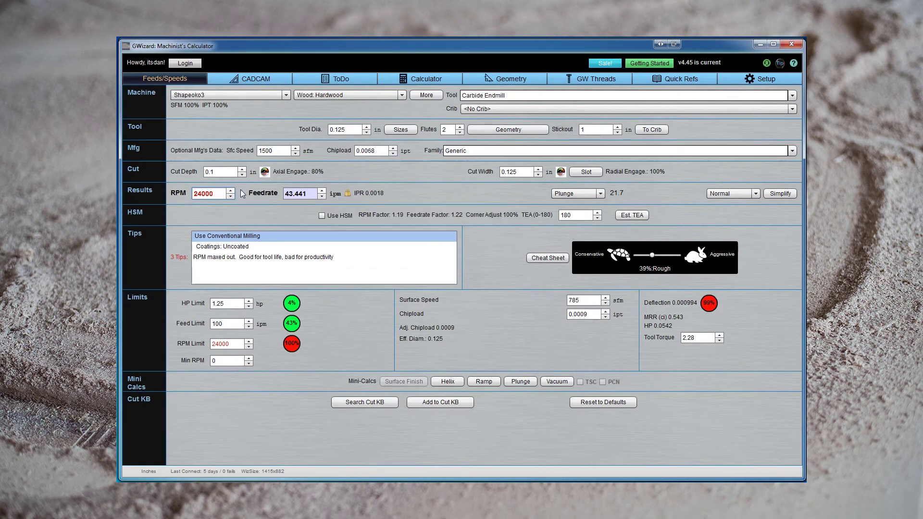
Step: Set the spindle to 18000 RPM and unlock the feedrate so it recalculates to 80.601 ipm
{"action": "left_click", "coordinate": [185, 193]}
{"action": "type", "text": "18000"}
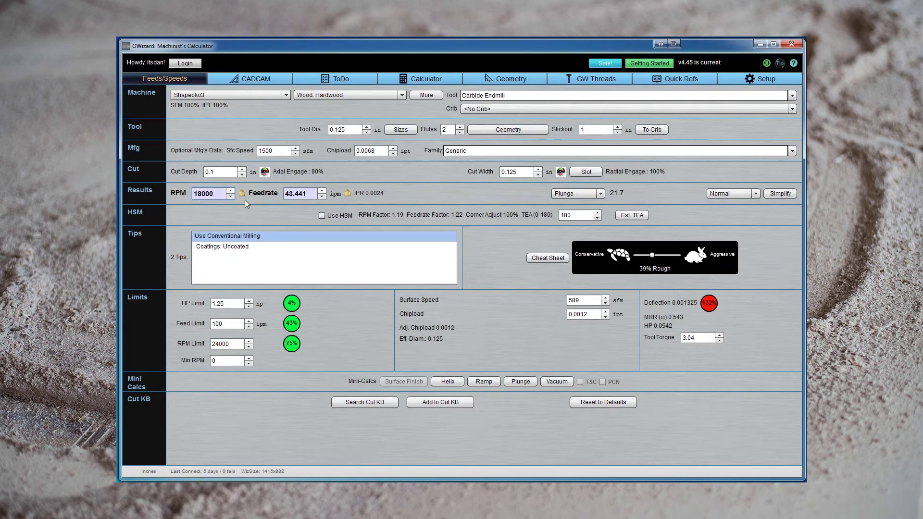
{"action": "left_click", "coordinate": [348, 193]}
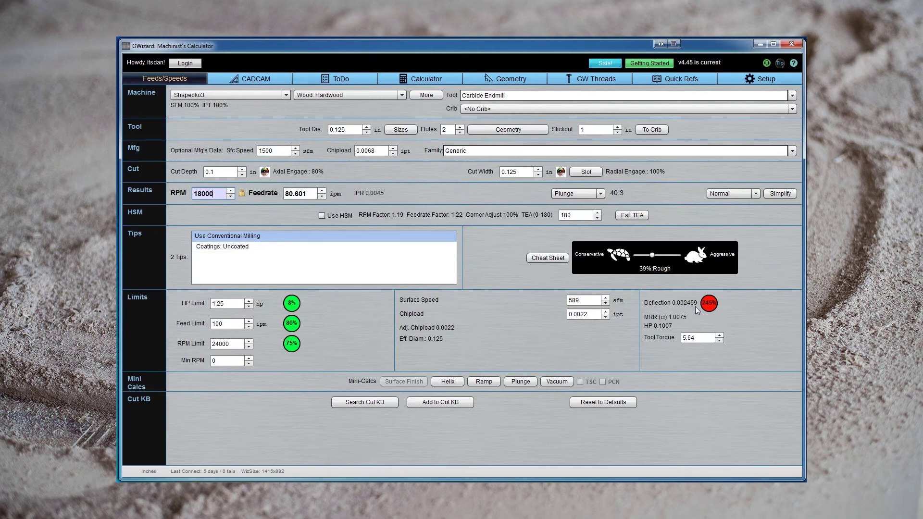
Step: Adjust the aggressiveness slider between 17% and 28% finish
{"action": "left_click_drag", "start_coordinate": [652, 259], "coordinate": [645, 255]}
{"action": "left_click", "coordinate": [308, 193]}
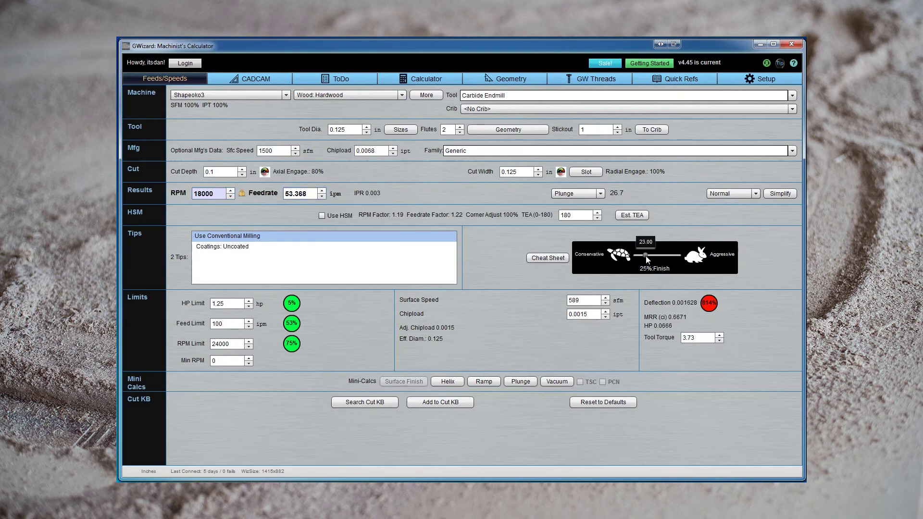
{"action": "left_click_drag", "start_coordinate": [647, 256], "coordinate": [645, 260]}
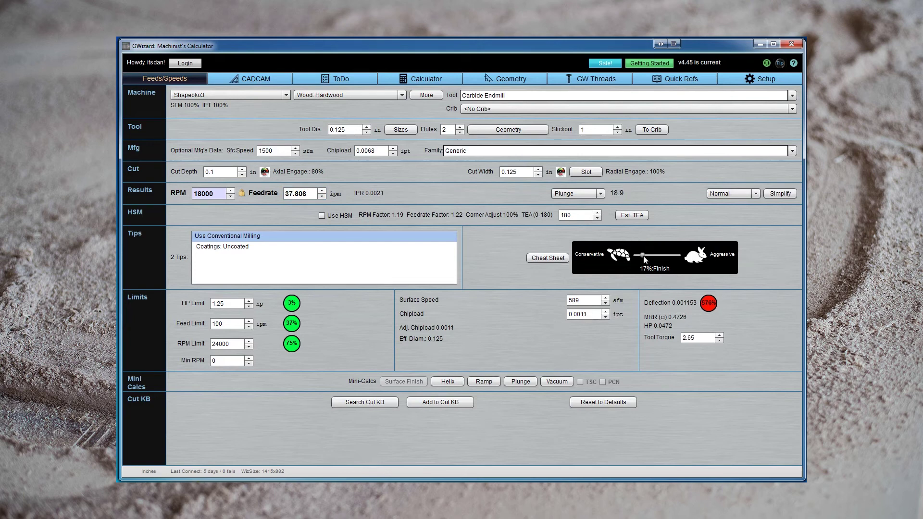
{"action": "left_click", "coordinate": [645, 259]}
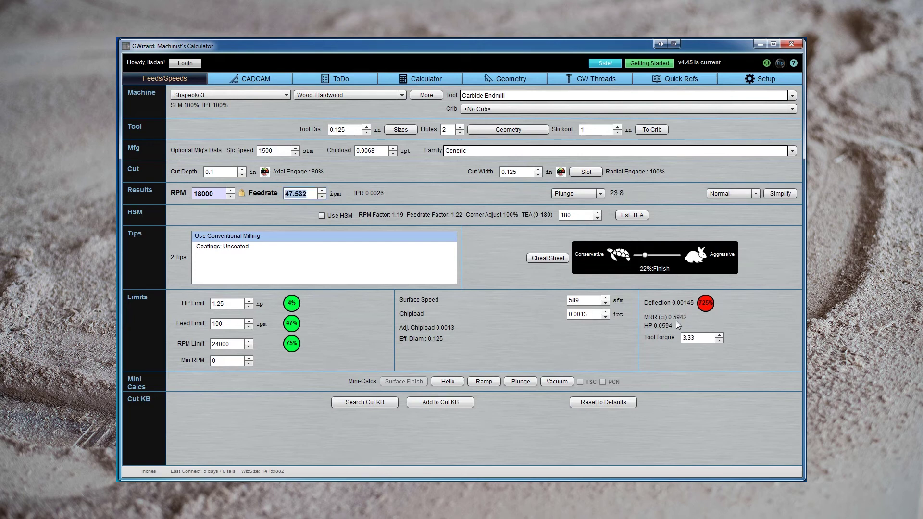
{"action": "left_click", "coordinate": [647, 258]}
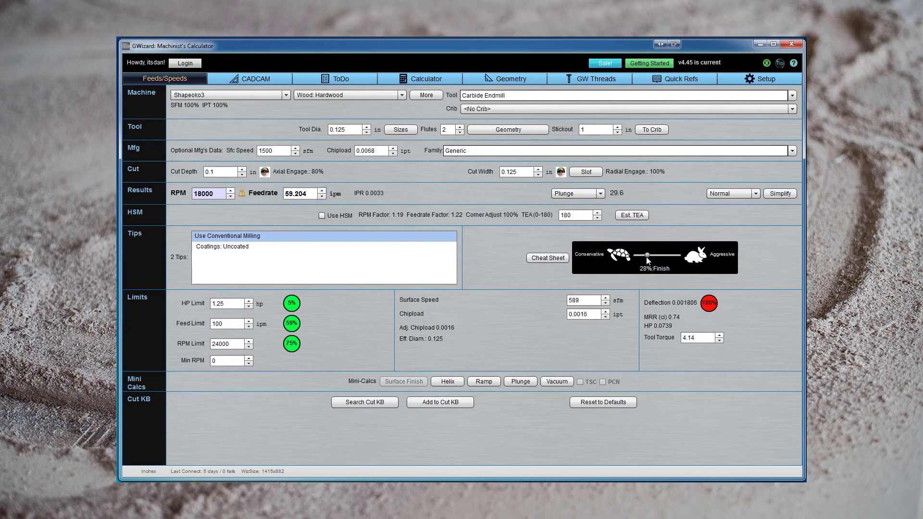
Step: Lower the feedrate from 45 to 40 and then to 30 ipm
{"action": "left_click_drag", "start_coordinate": [308, 193], "coordinate": [272, 191]}
{"action": "type", "text": "50"}
{"action": "key", "text": "BackSpace"}
{"action": "key", "text": "BackSpace"}
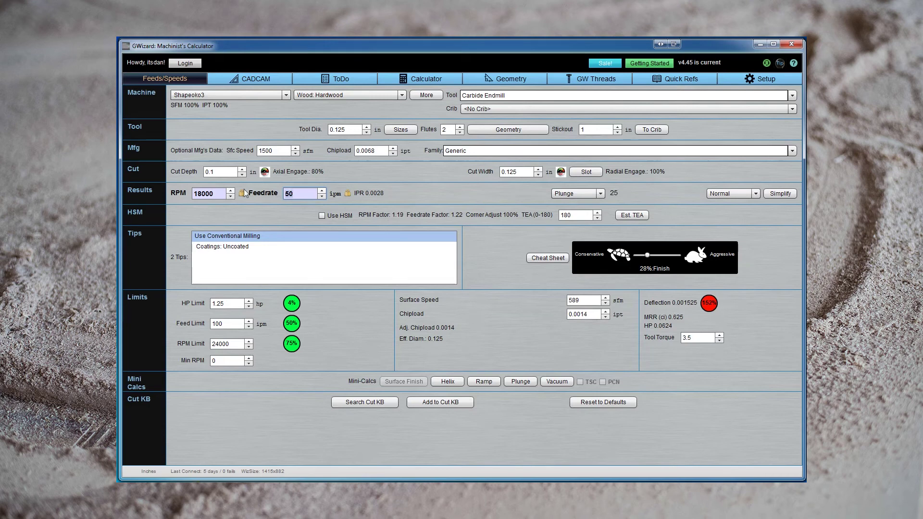
{"action": "type", "text": "45"}
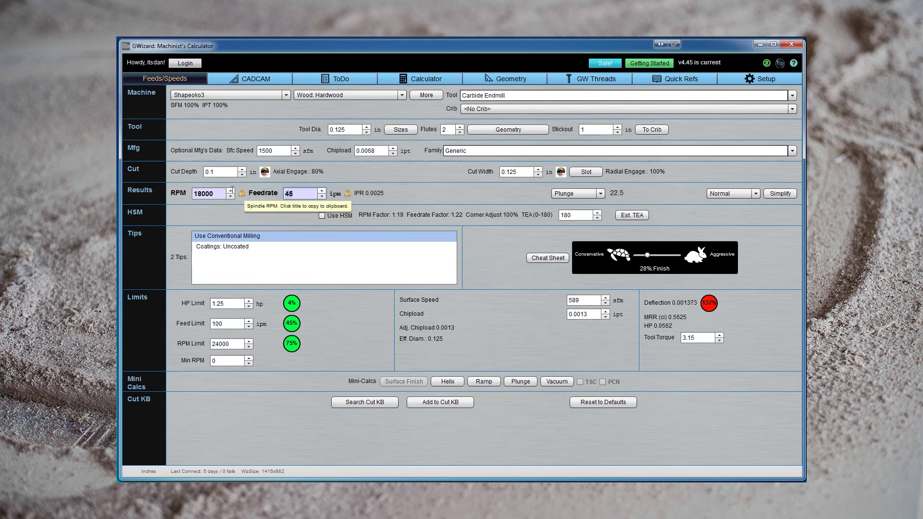
{"action": "key", "text": "BackSpace"}
{"action": "type", "text": "0"}
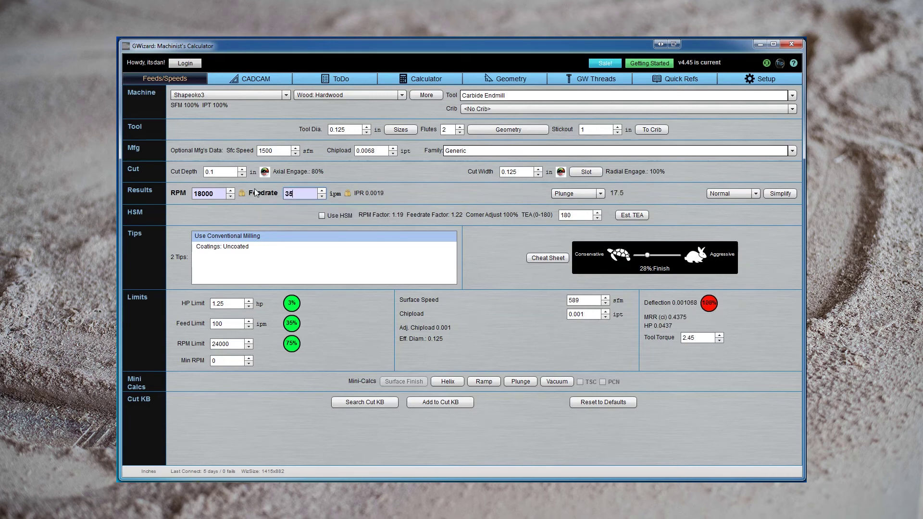
{"action": "key", "text": "BackSpace"}
{"action": "type", "text": "0"}
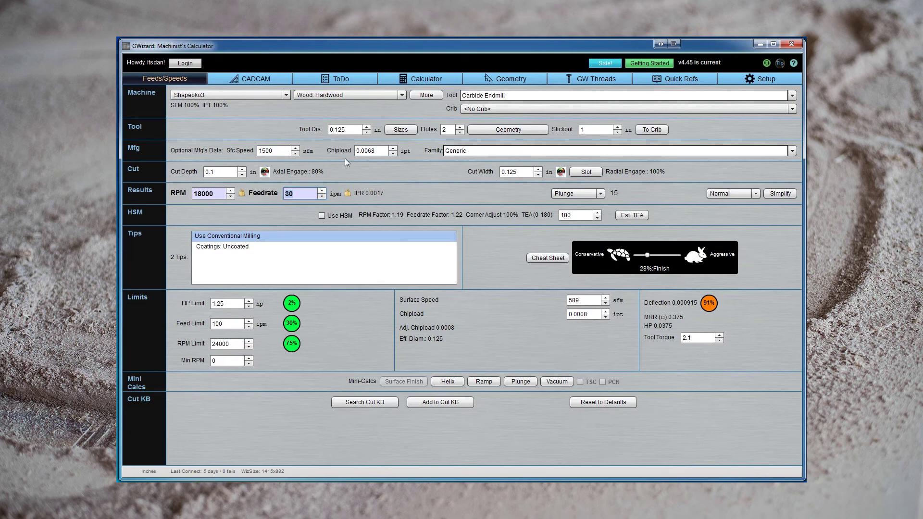
Step: Set the tool diameter to 0.0625 inch and unlock the feedrate
{"action": "left_click", "coordinate": [330, 130]}
{"action": "key", "text": "ctrl+a"}
{"action": "type", "text": "0.0625"}
{"action": "key", "text": "Tab"}
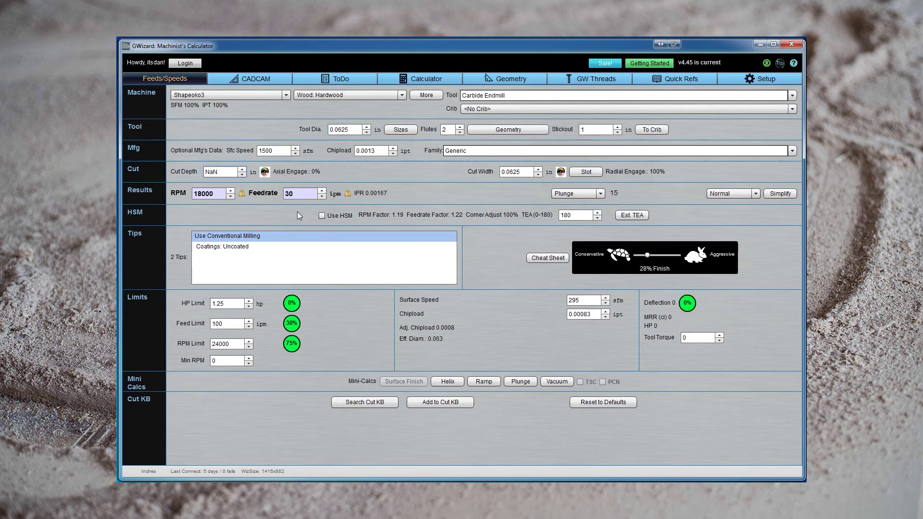
{"action": "left_click", "coordinate": [346, 193]}
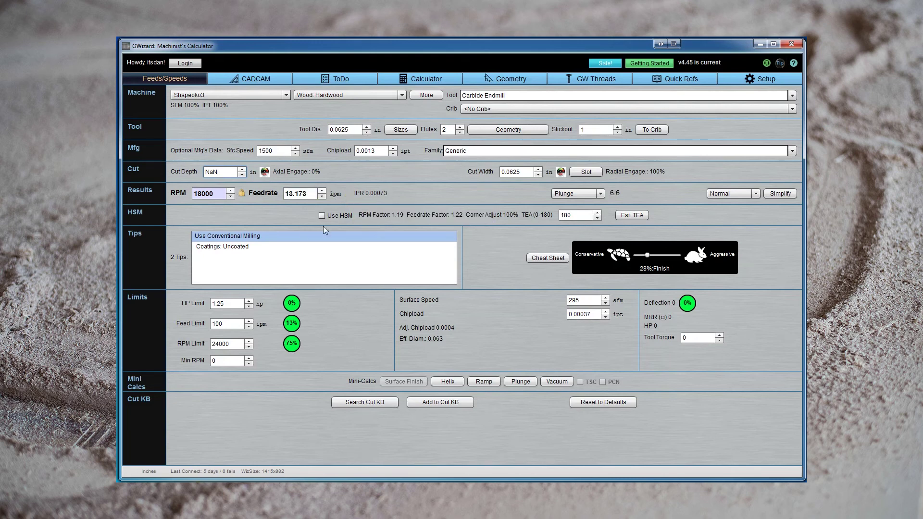
Step: Replace the NaN cut depth with 0.05 inch and set the feedrate to 1.25 ipm
{"action": "key", "text": "BackSpace"}
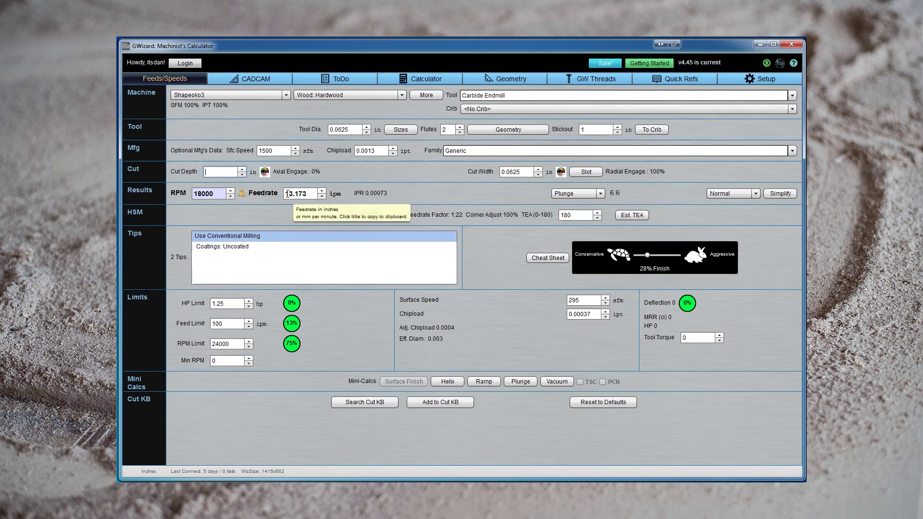
{"action": "type", "text": "0.05"}
{"action": "key", "text": "Return"}
{"action": "left_click", "coordinate": [228, 172]}
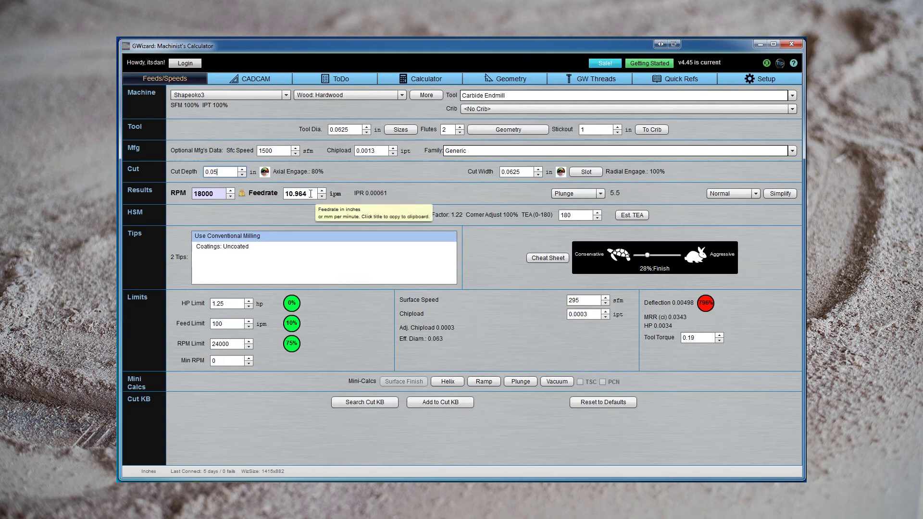
{"action": "left_click", "coordinate": [266, 195]}
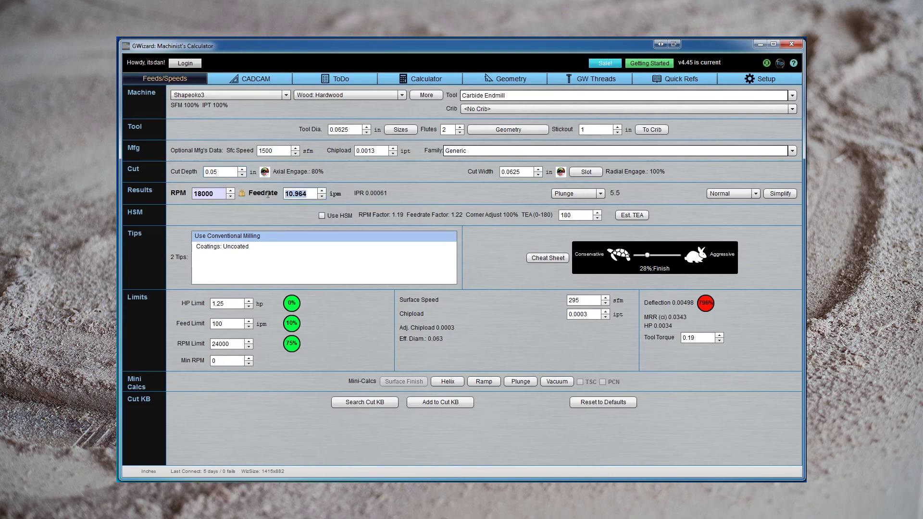
{"action": "type", "text": "1.25"}
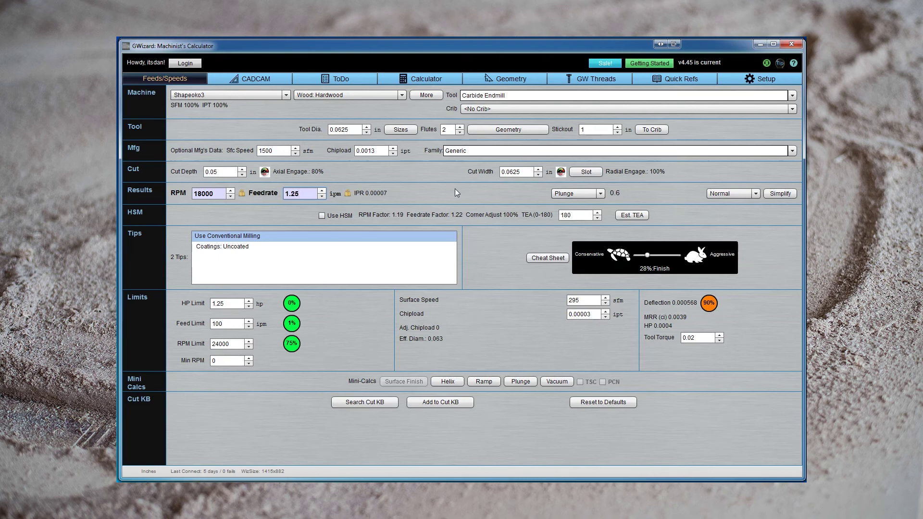
Step: Change the cut depth from 0.05 to 0.02 inch and unlock RPM so it reaches 24000
{"action": "left_click", "coordinate": [229, 172]}
{"action": "key", "text": "BackSpace"}
{"action": "type", "text": "2"}
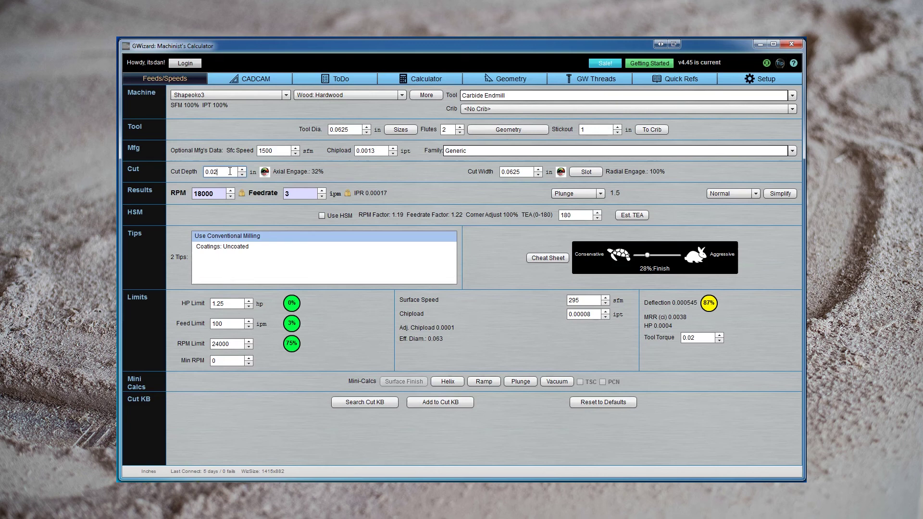
{"action": "left_click", "coordinate": [242, 193]}
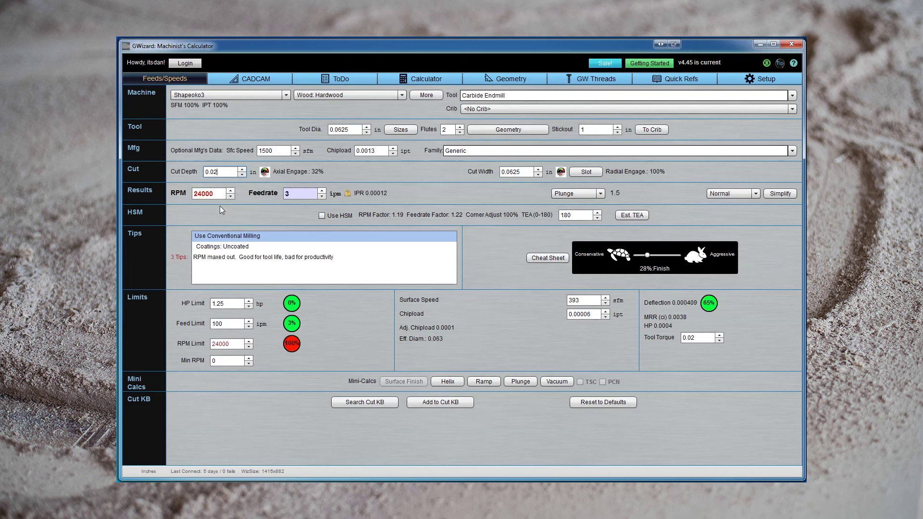
Step: Set the feedrate to 4 ipm after briefly trying 5 ipm
{"action": "left_click", "coordinate": [295, 194]}
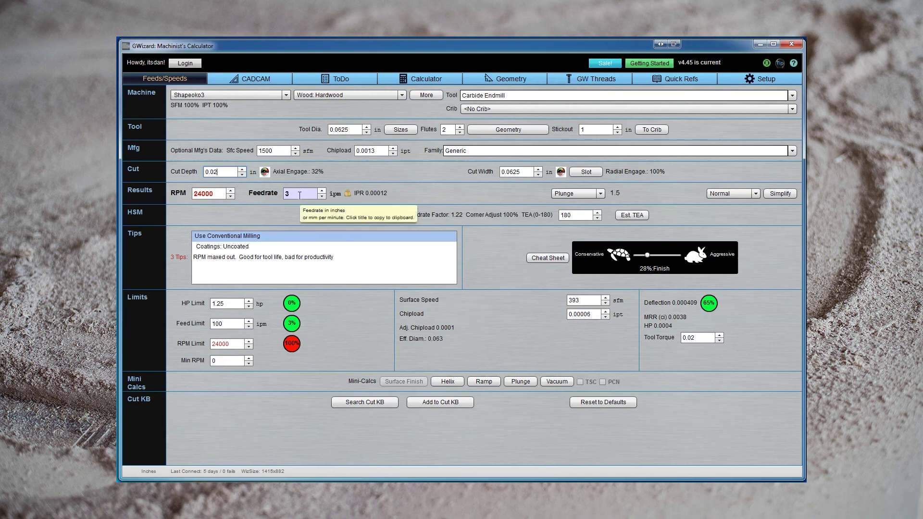
{"action": "type", "text": "5"}
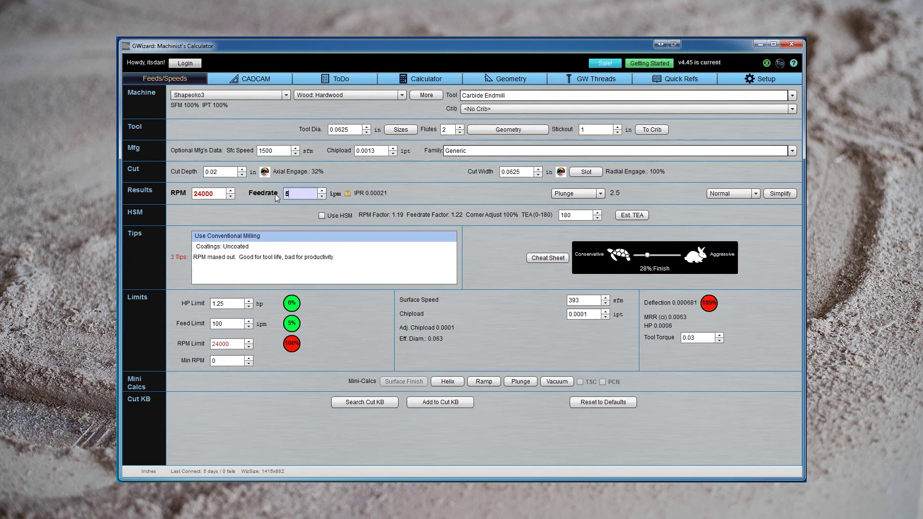
{"action": "key", "text": "BackSpace"}
{"action": "type", "text": "4"}
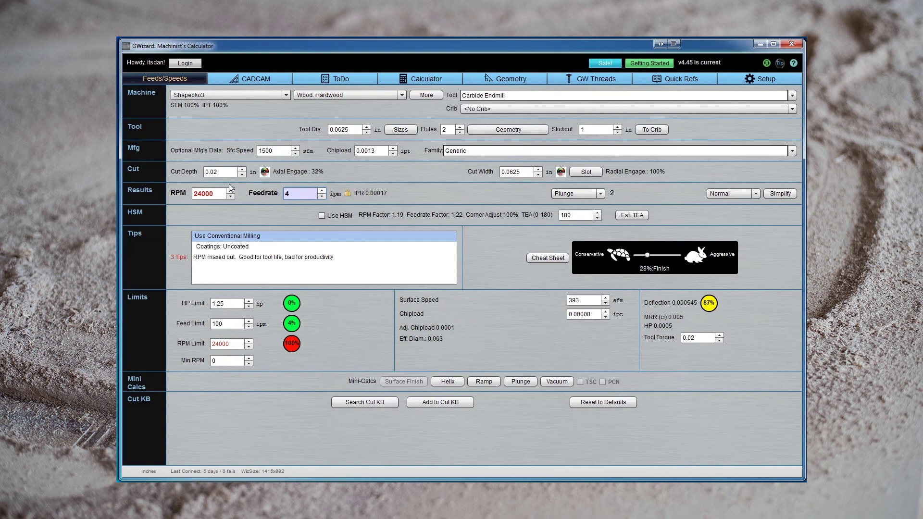